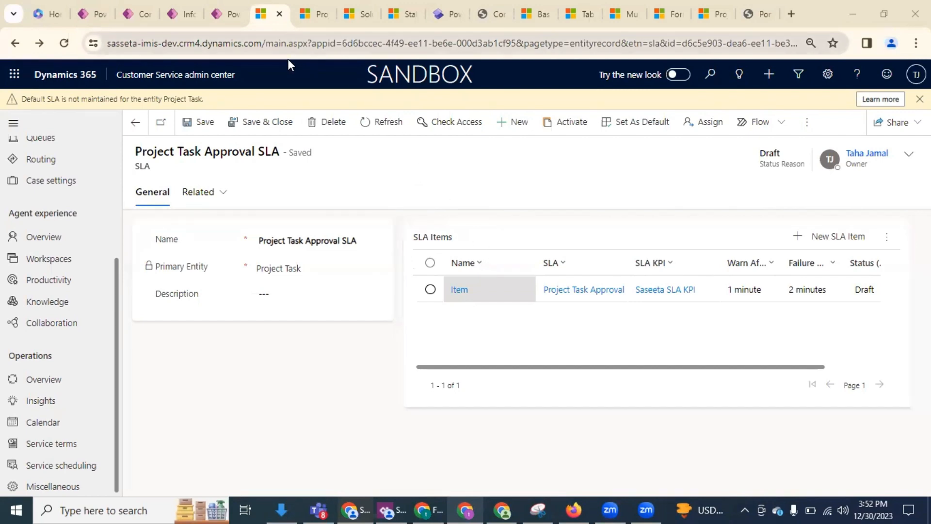
- Switch to the Contract Management solution window and open the Project Task entity's definition in a maximized view
click(393, 510)
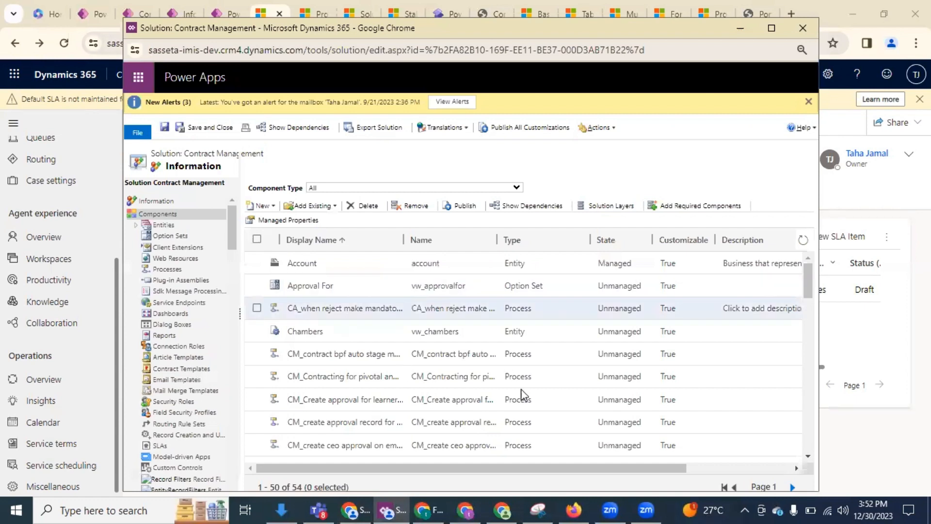
click(137, 226)
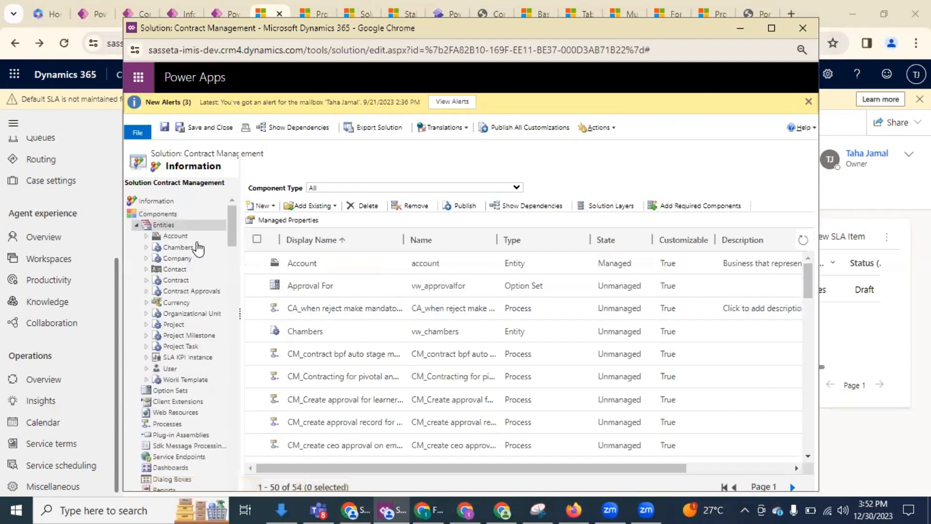
scroll(197, 286, down, 3)
scroll(196, 286, up, 2)
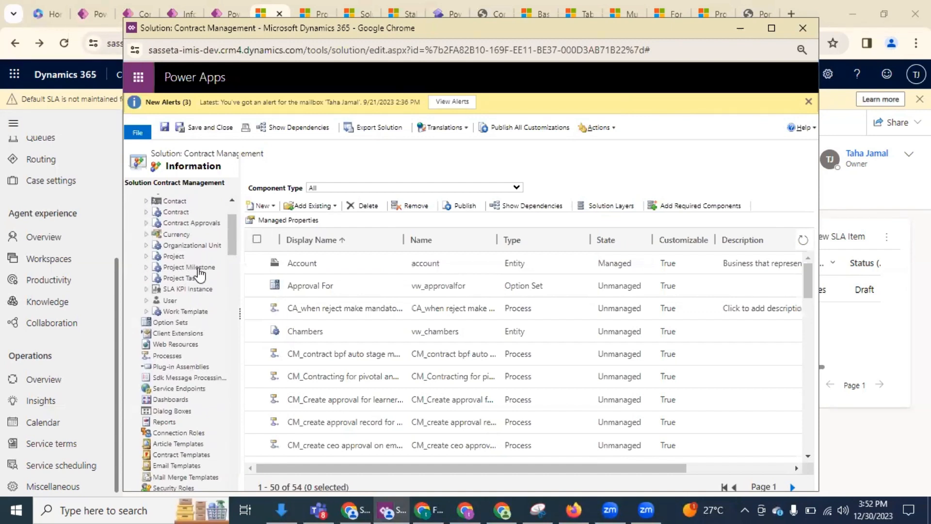
click(154, 279)
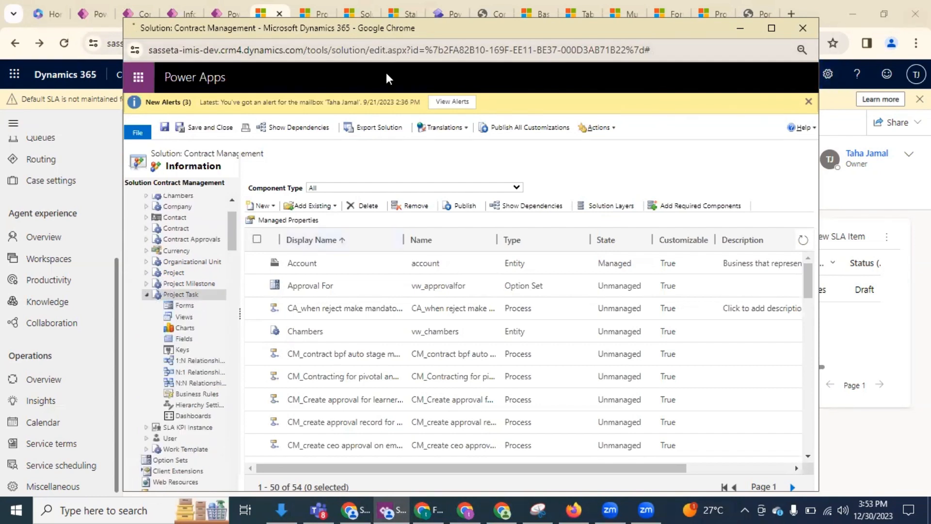
double_click(378, 28)
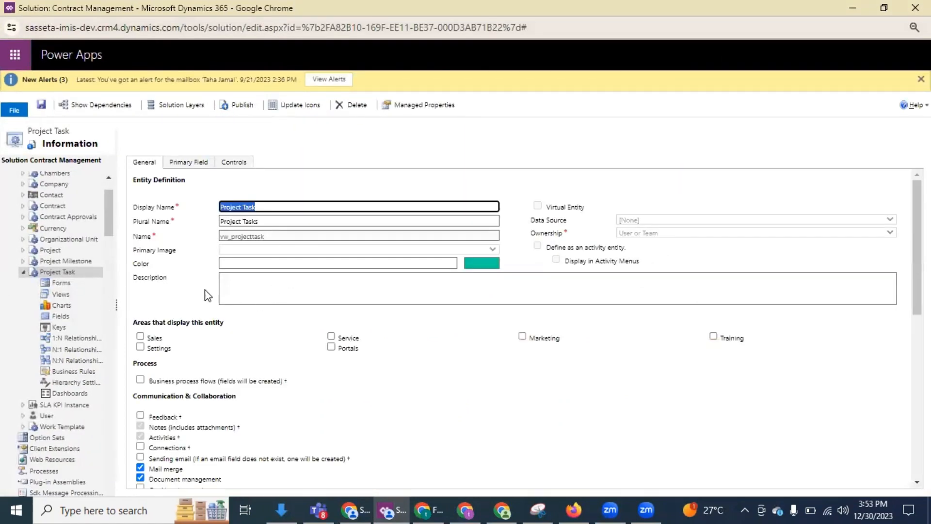
- Check the Enable for SLA option among the Project Task entity's communication and collaboration settings, and minimize the solution window
scroll(295, 301, down, 3)
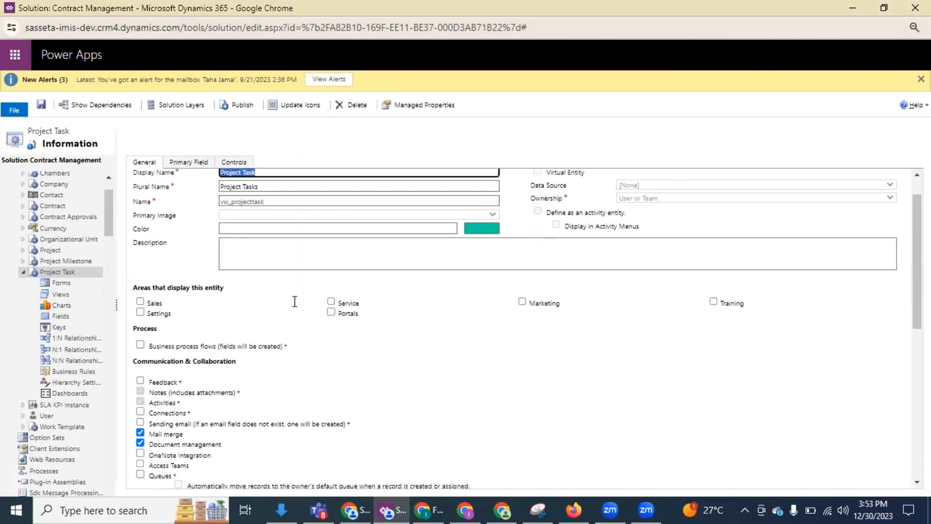
scroll(314, 296, down, 3)
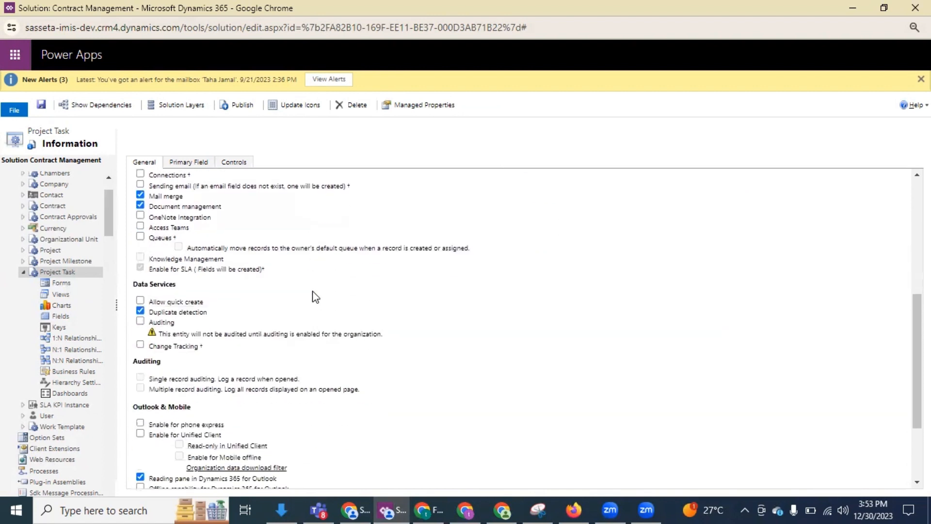
scroll(300, 284, down, 3)
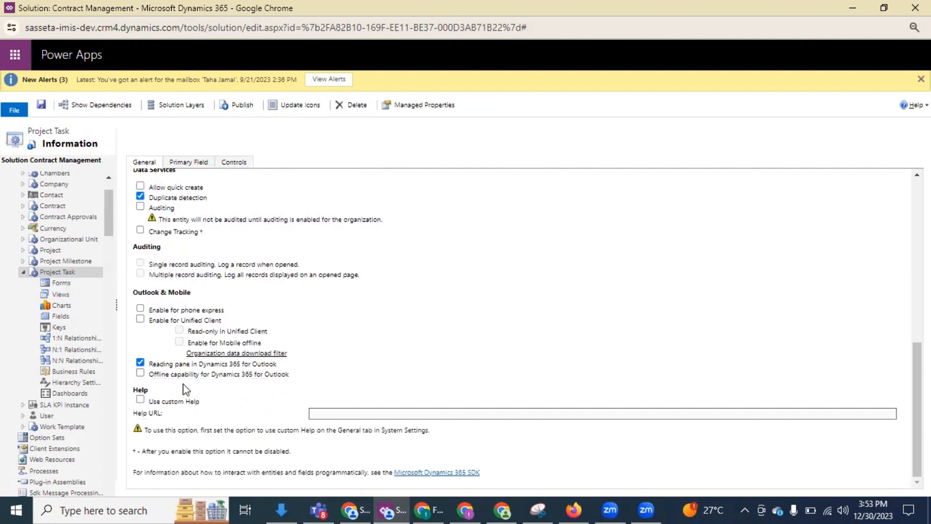
scroll(340, 338, up, 3)
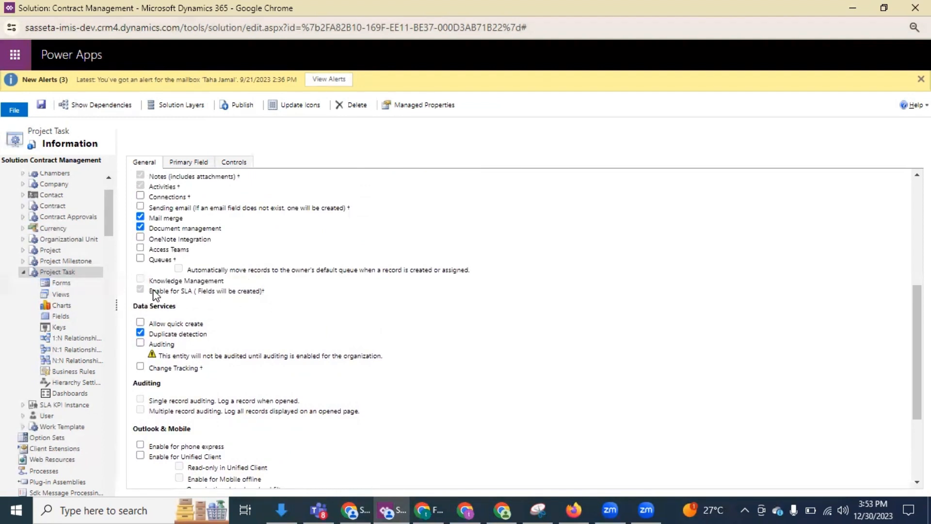
drag(147, 292, 189, 297)
click(853, 8)
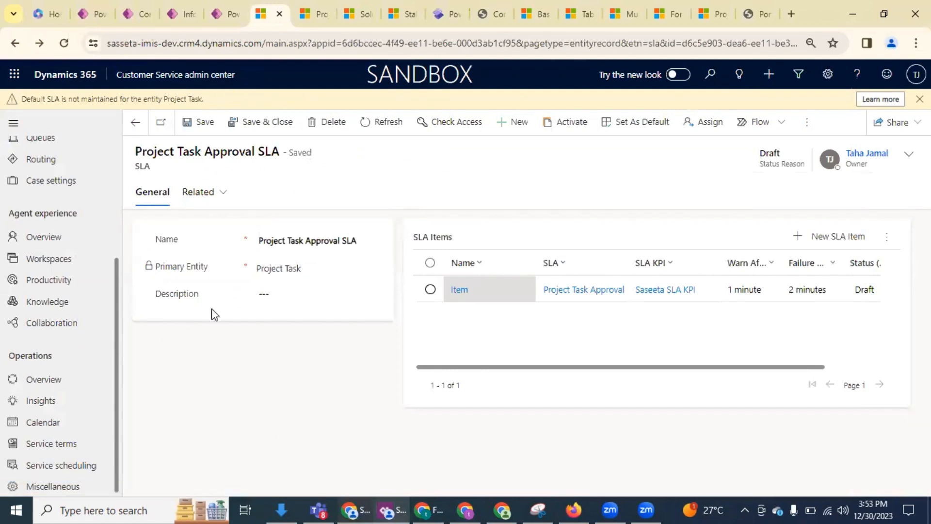
- View the Project Task Approval SLA from the service-level agreements in Service terms, and return to the SLA list
click(62, 449)
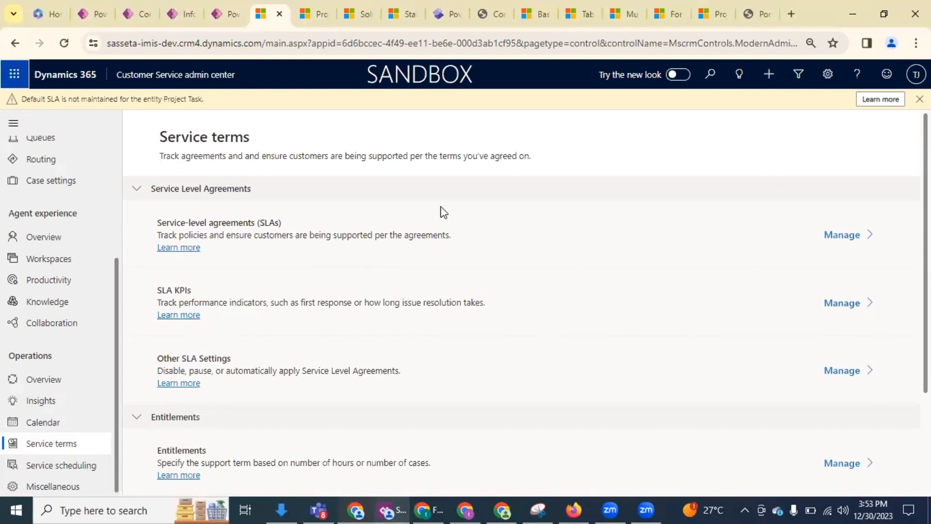
click(847, 235)
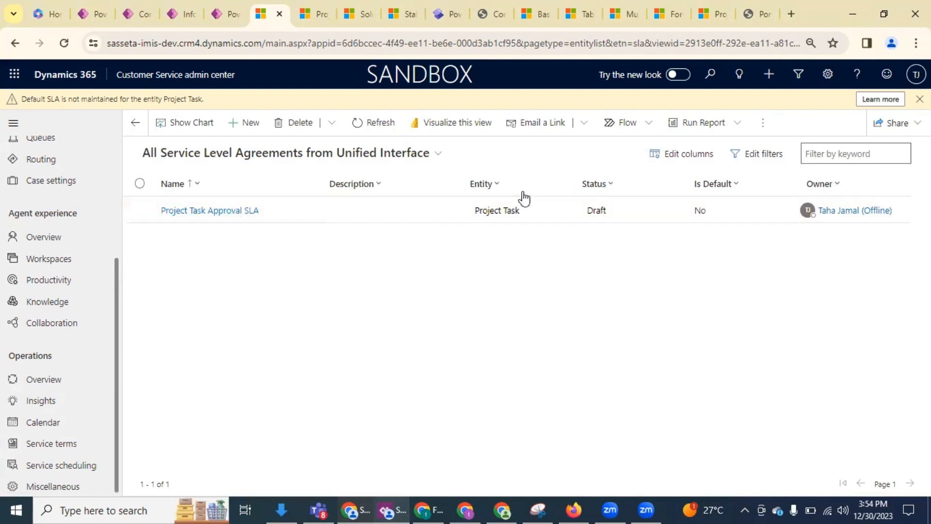
click(224, 211)
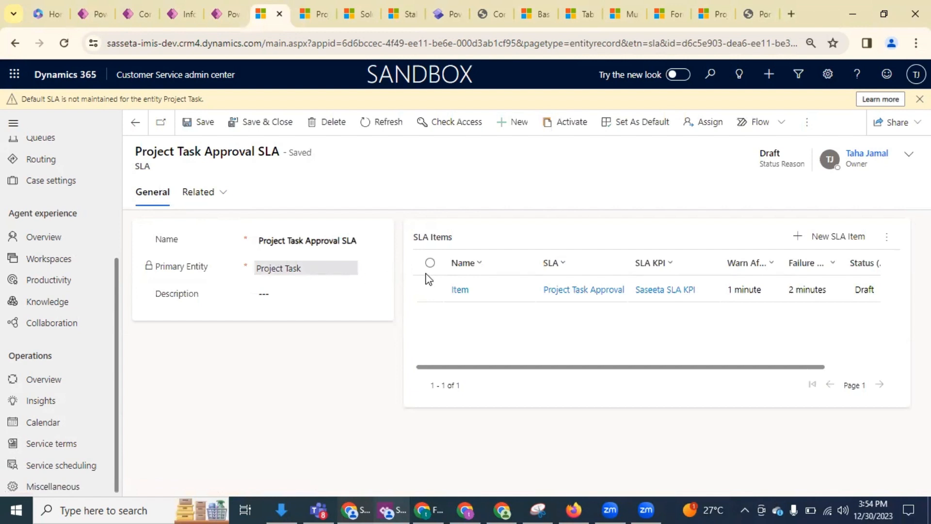
click(136, 129)
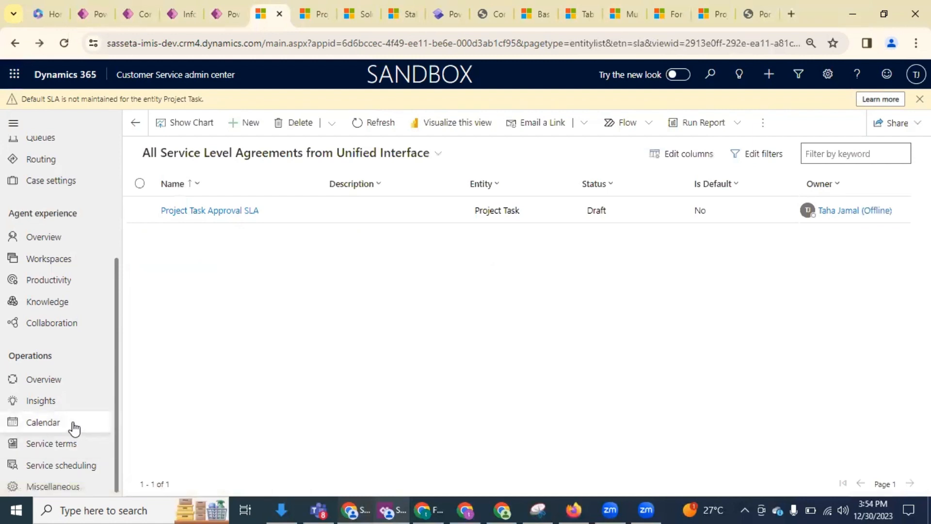
- Open the Saseeta SLA KPI record from Service terms and review its name, entity, KPI field and Applicable From setting
click(79, 447)
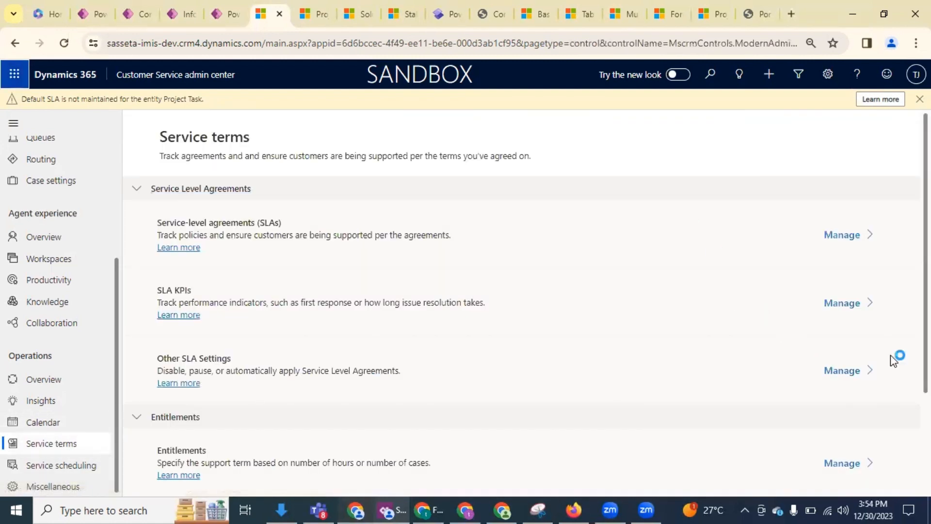
click(846, 303)
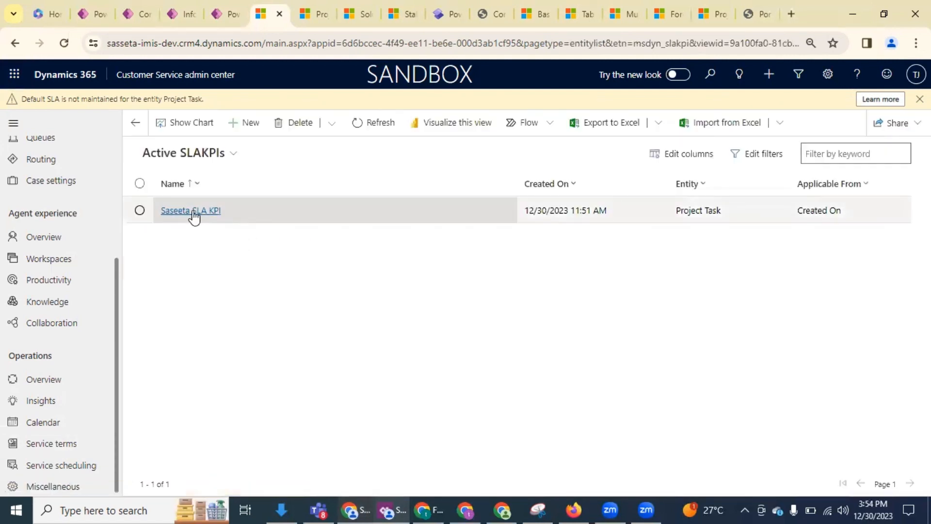
click(194, 213)
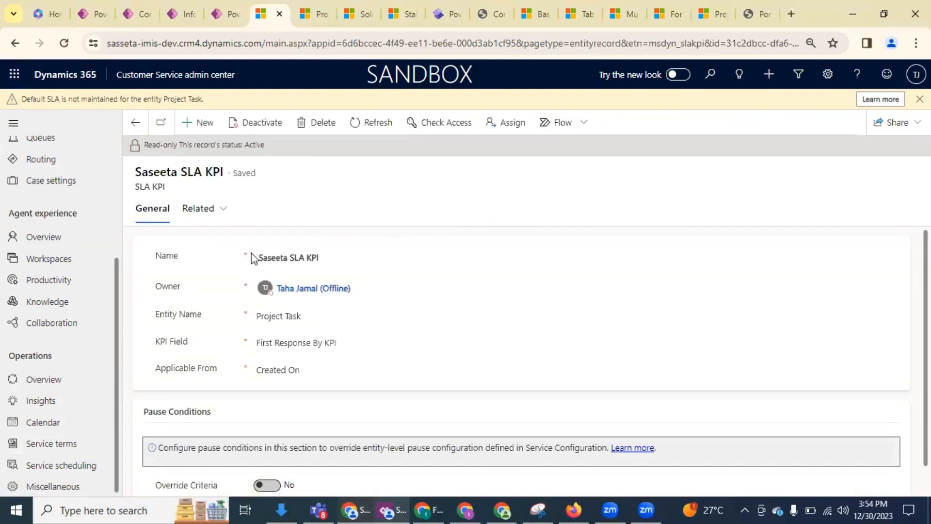
drag(256, 257, 347, 261)
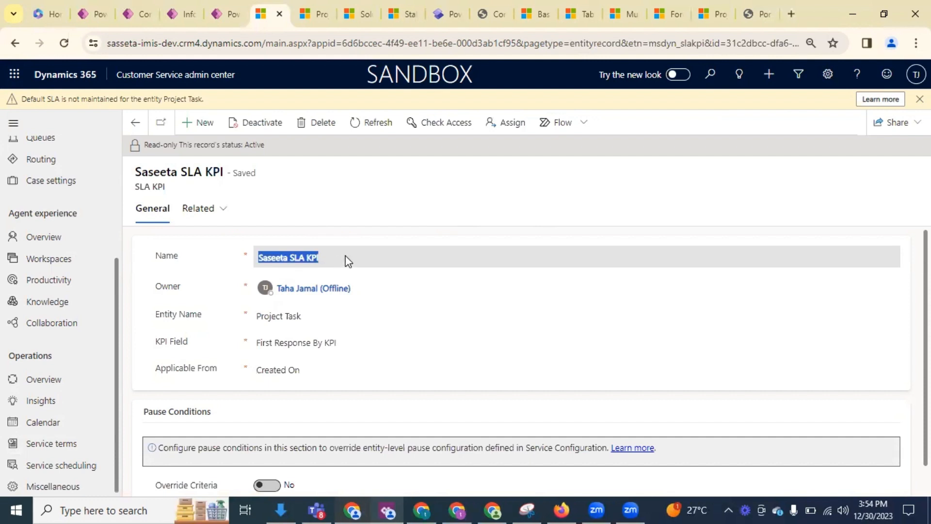
scroll(362, 333, down, 1)
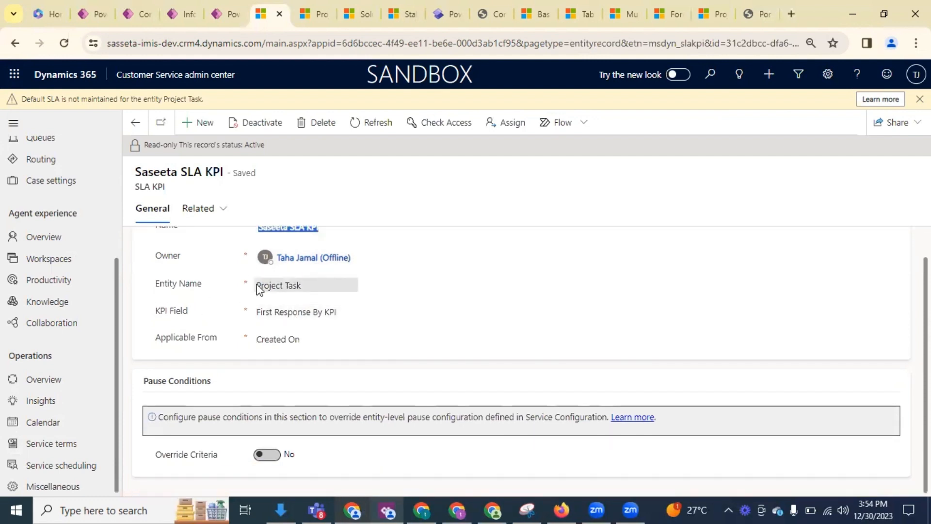
click(313, 287)
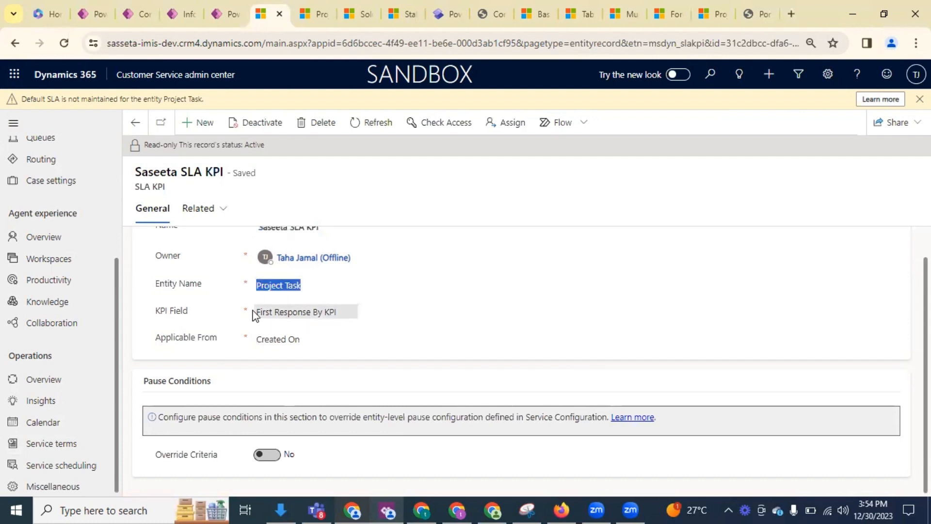
drag(252, 312, 355, 314)
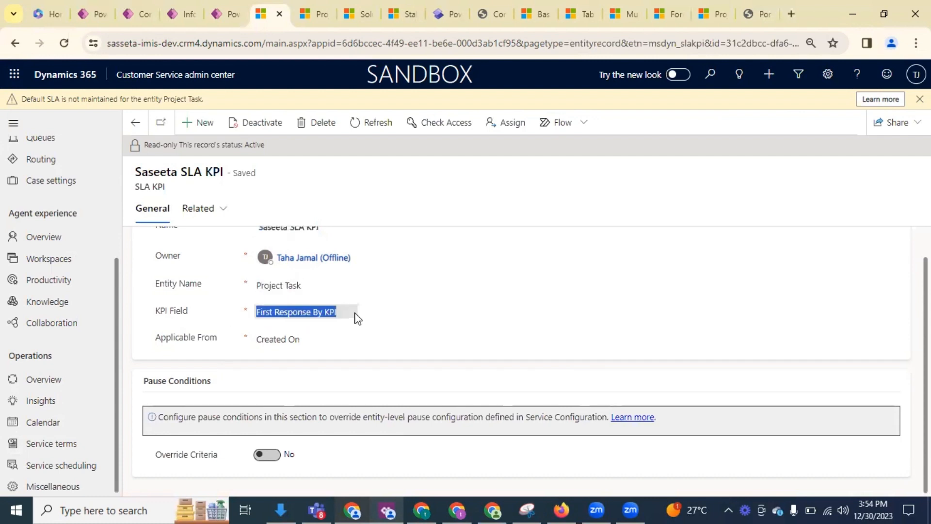
drag(253, 340, 328, 340)
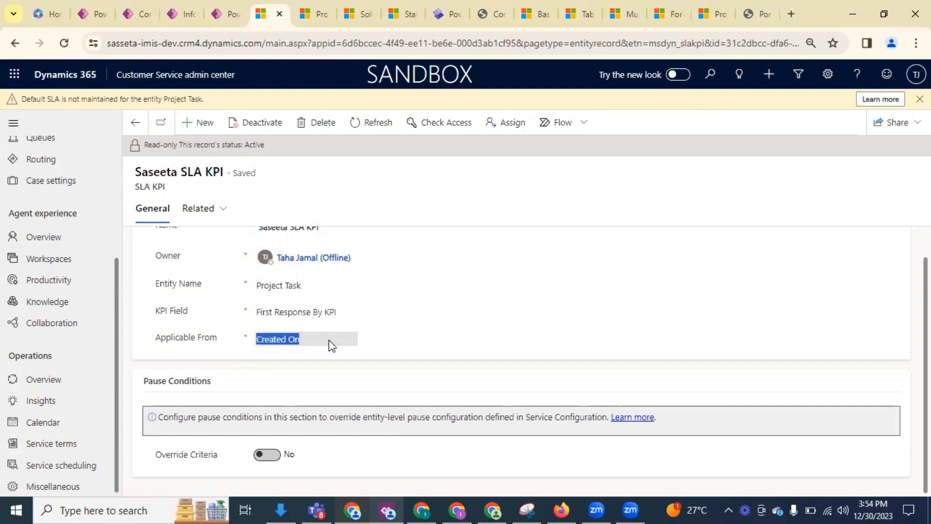
- Return to Service terms, reopen the Project Task Approval SLA record and check its primary entity
click(137, 124)
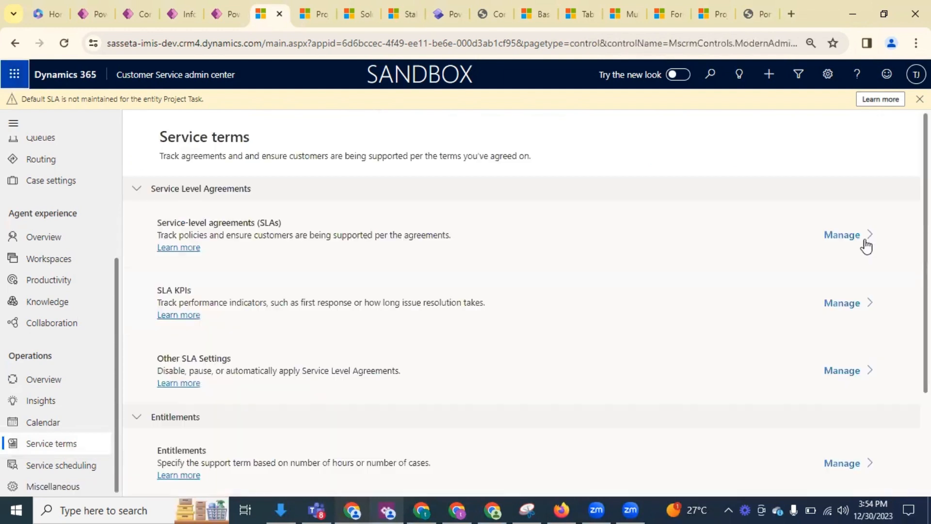
click(865, 235)
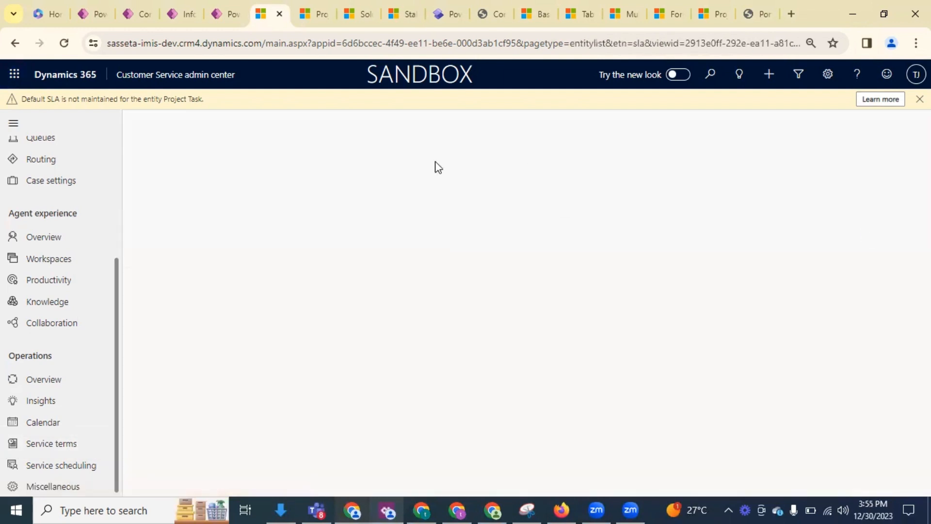
click(235, 210)
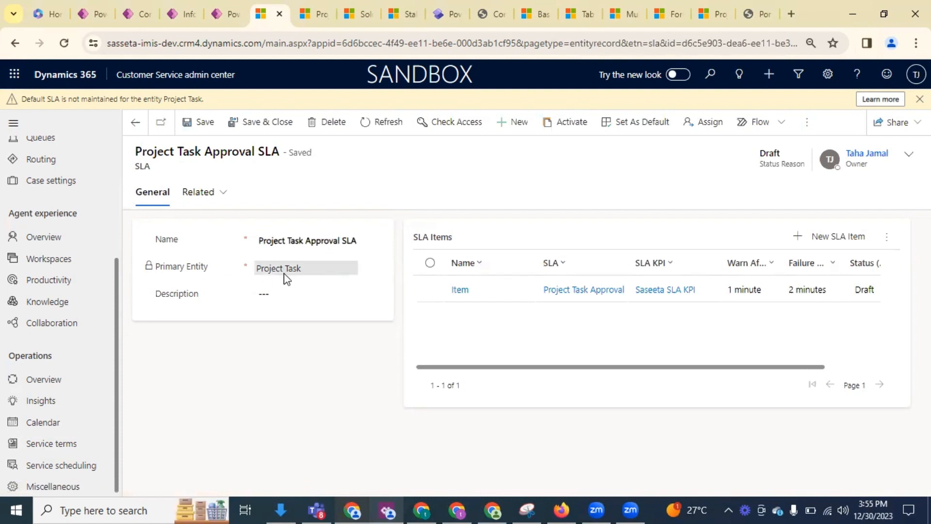
drag(302, 274, 256, 277)
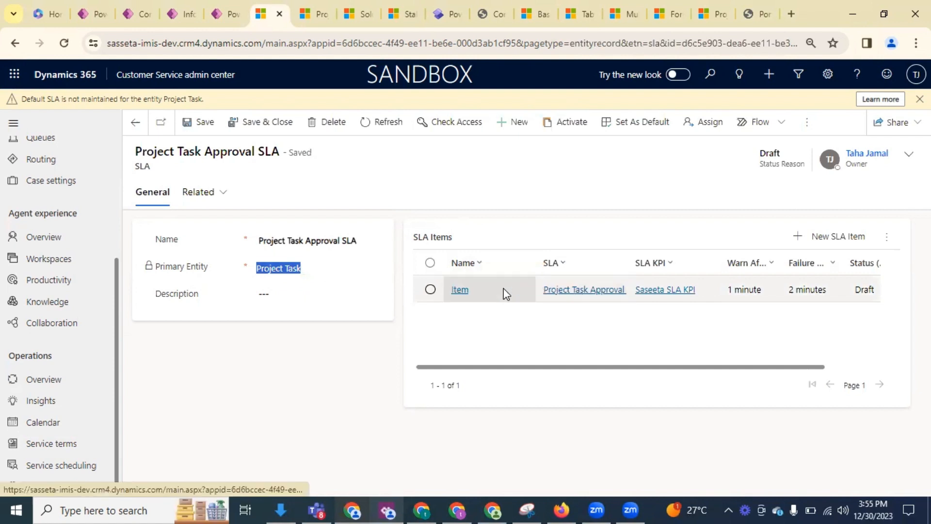
- Review the SLA item's applicable and success conditions and its warn and failure durations, and close the item
click(466, 297)
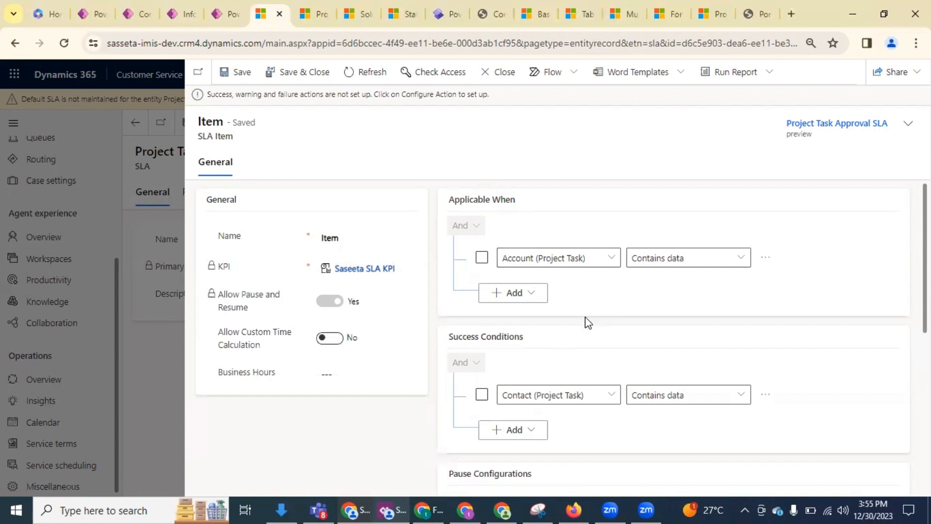
scroll(588, 323, down, 2)
scroll(637, 333, down, 5)
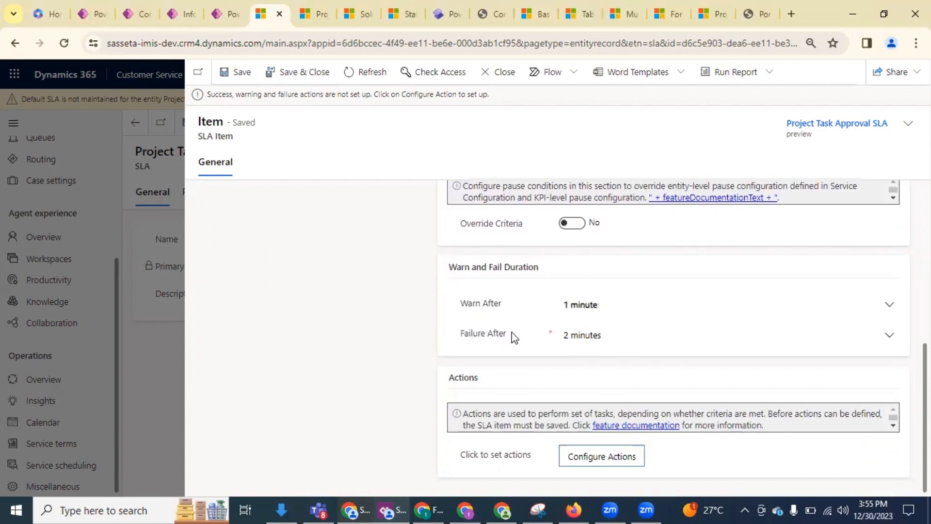
click(596, 332)
scroll(597, 327, up, 7)
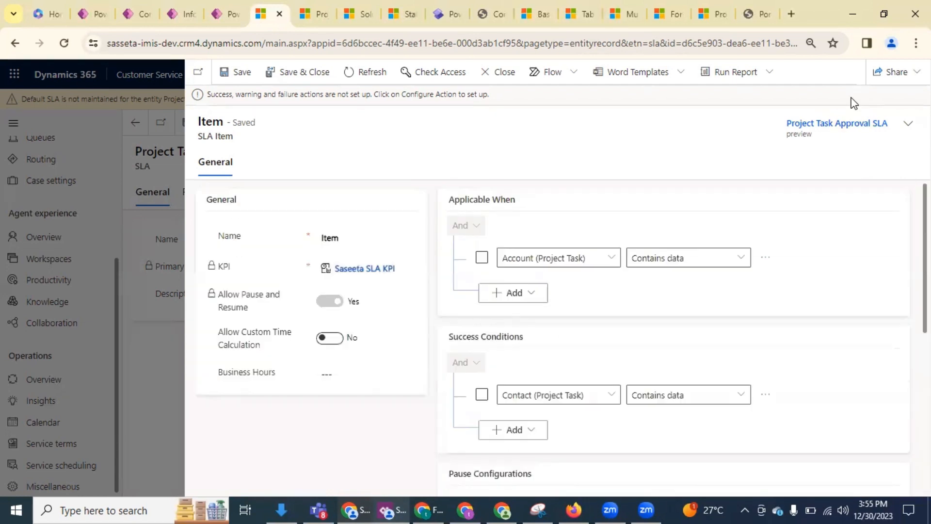
click(495, 78)
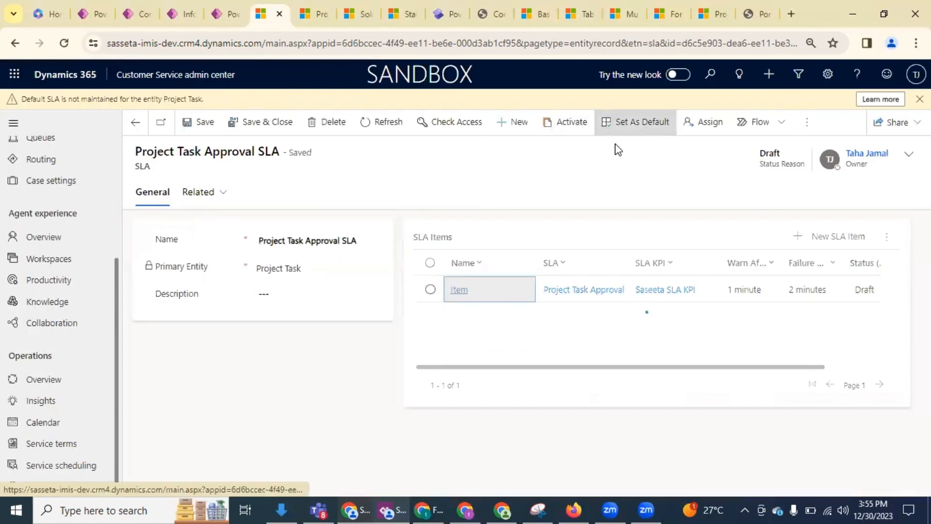
- Activate the Project Task Approval SLA and set it as the default for its entity
click(566, 126)
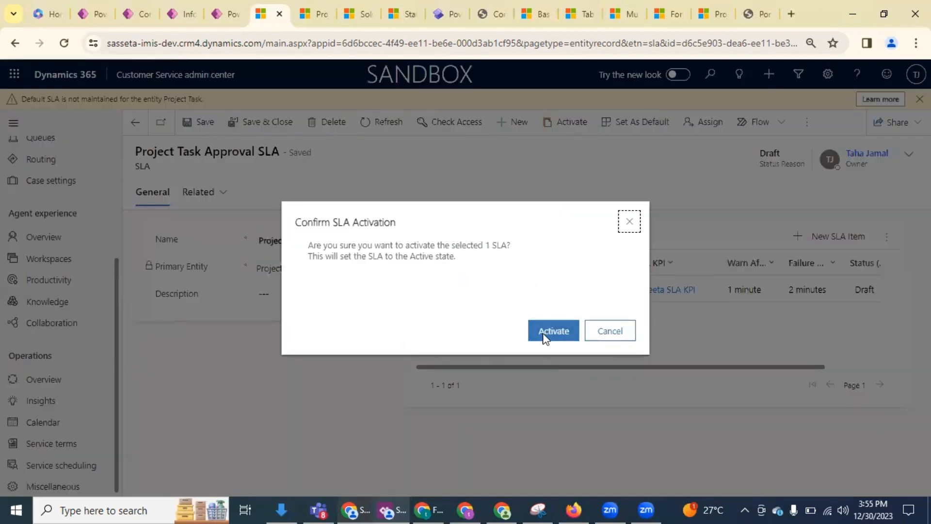
click(546, 334)
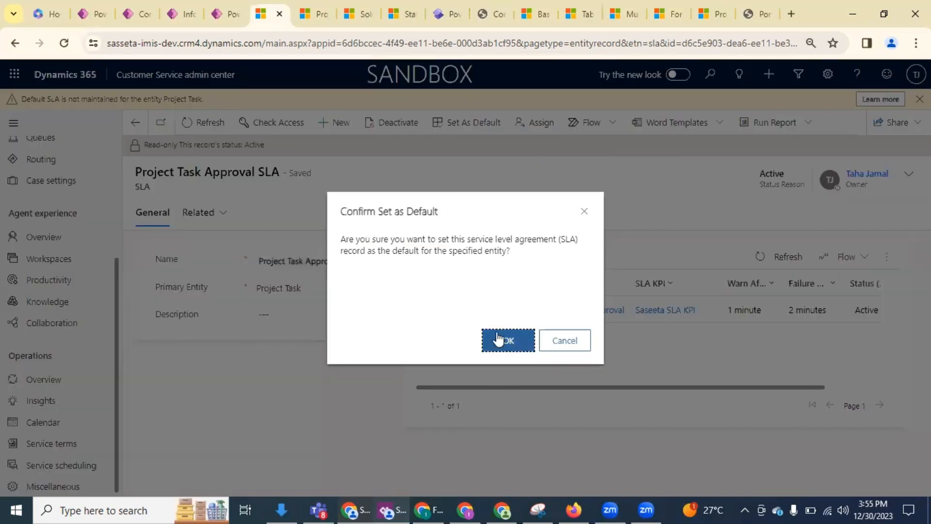
click(495, 340)
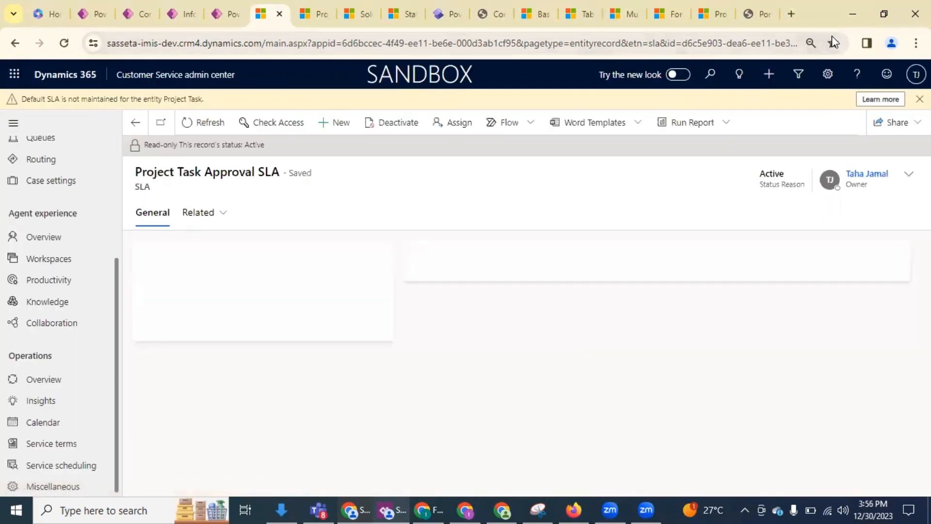
- Switch to the Contract Management app with the "Create a plugin" project task record
click(788, 42)
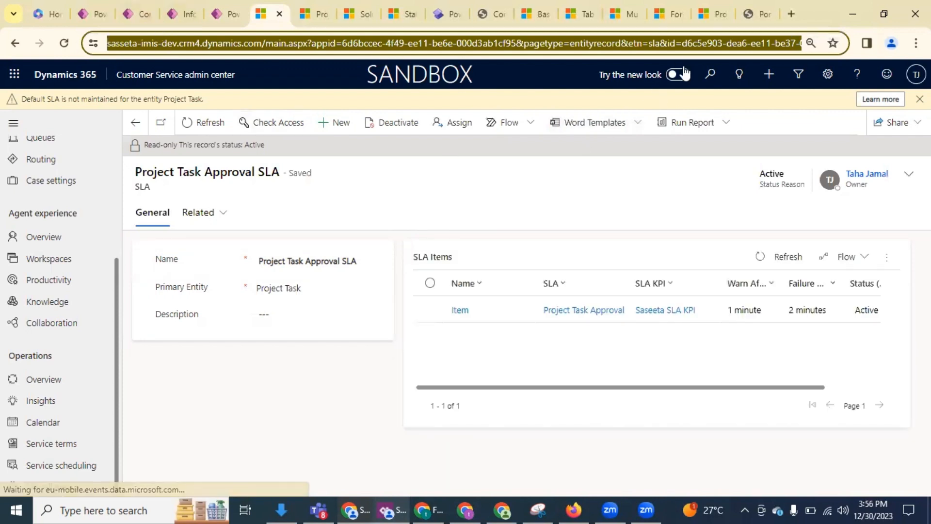
click(315, 14)
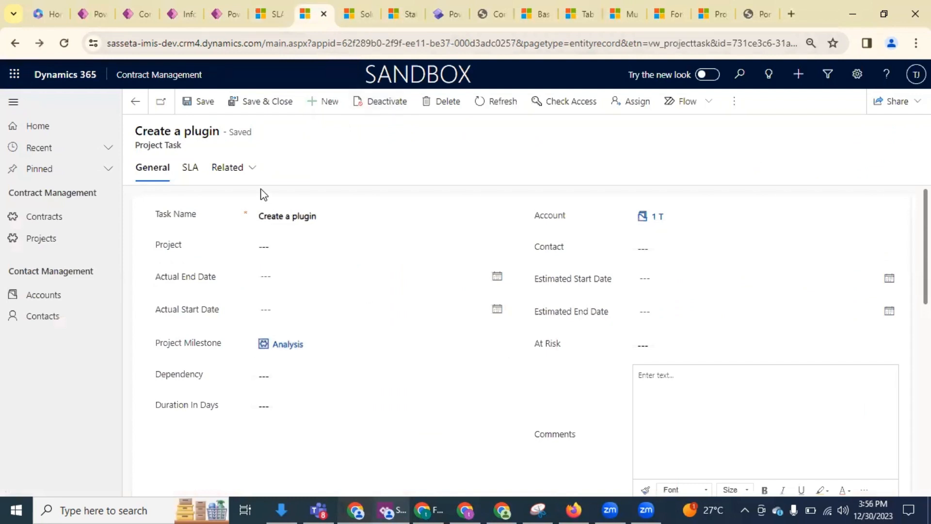
- Check the SLA records of the "Create a plugin" project task and return to its general details
click(191, 169)
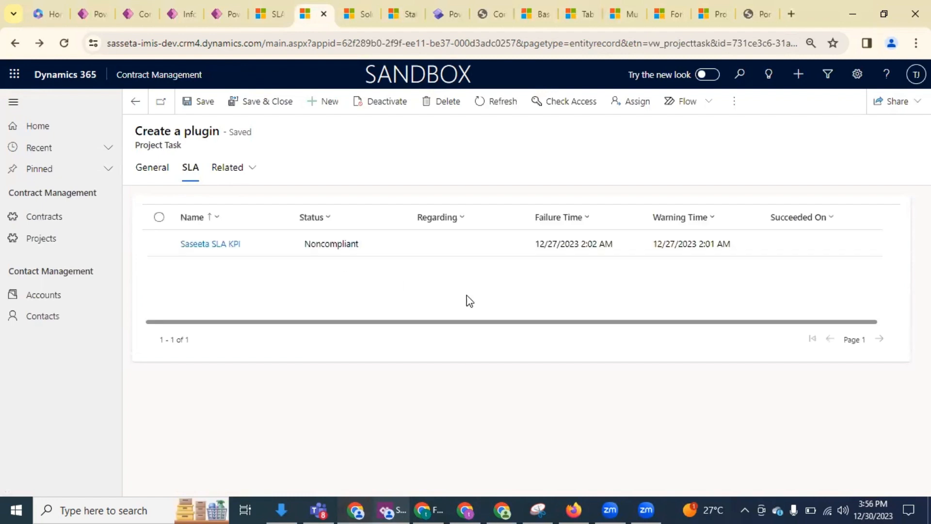
click(149, 169)
- Open the unnamed project task under the Analysis milestone and check whether it has any SLA records
click(288, 344)
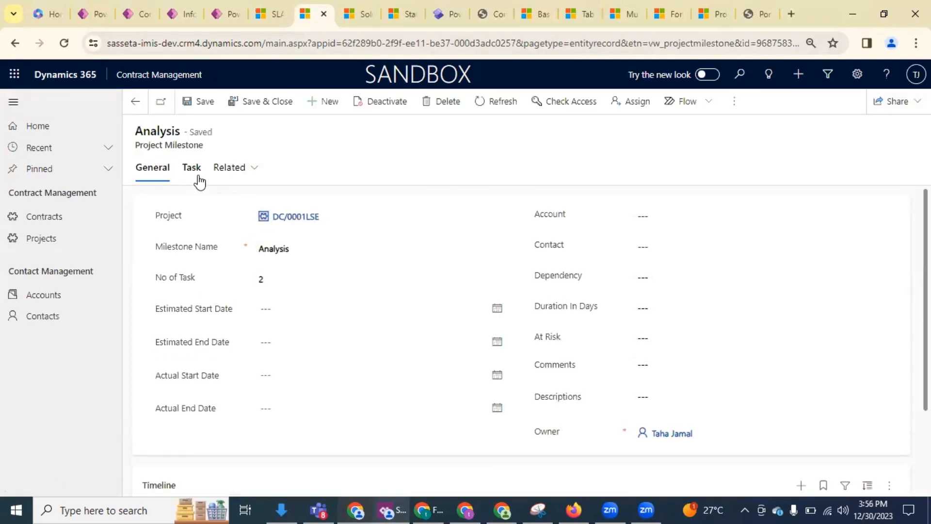
click(196, 174)
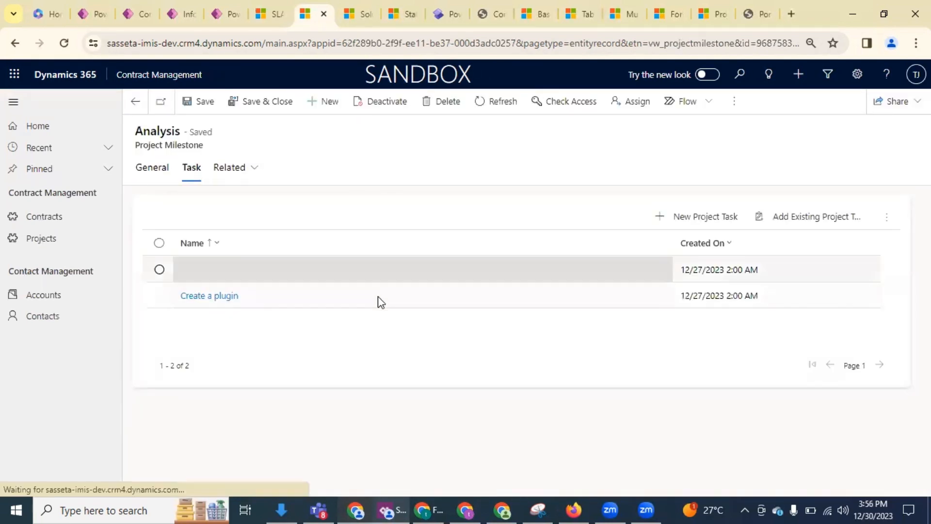
double_click(779, 270)
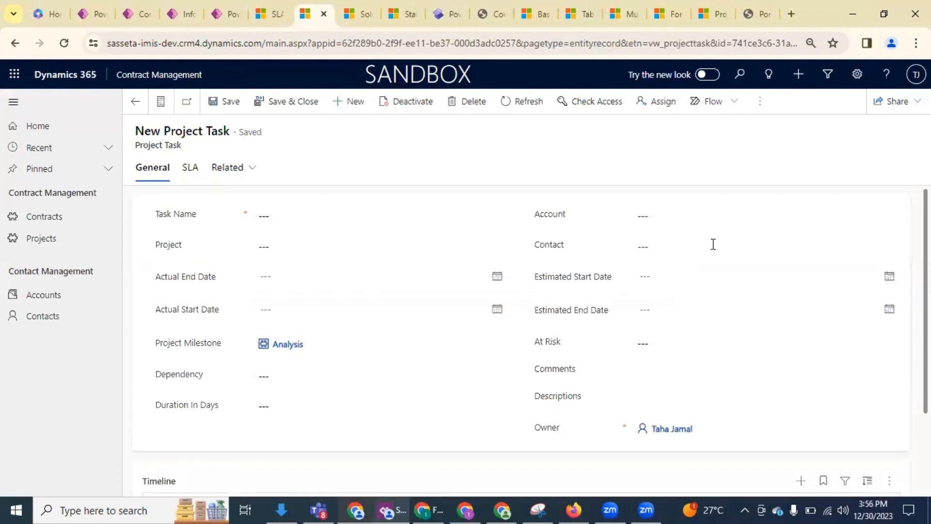
click(190, 169)
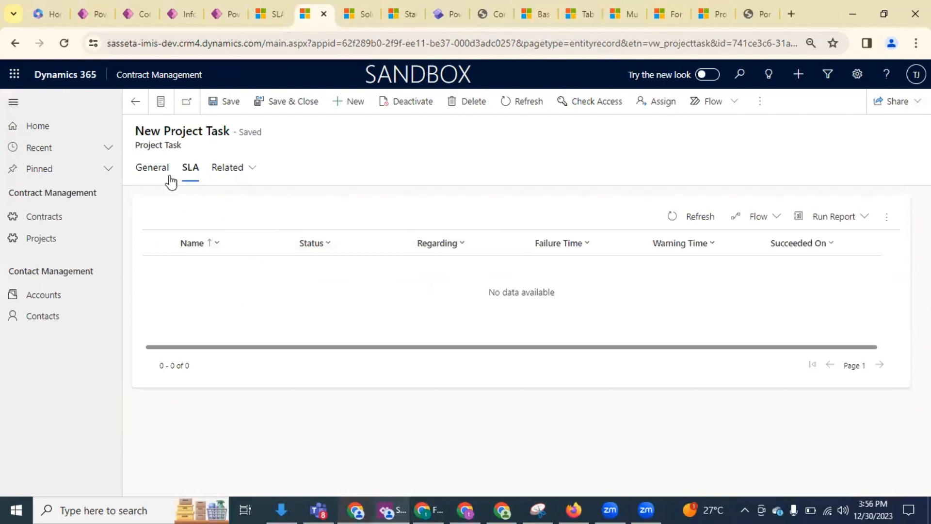
click(154, 175)
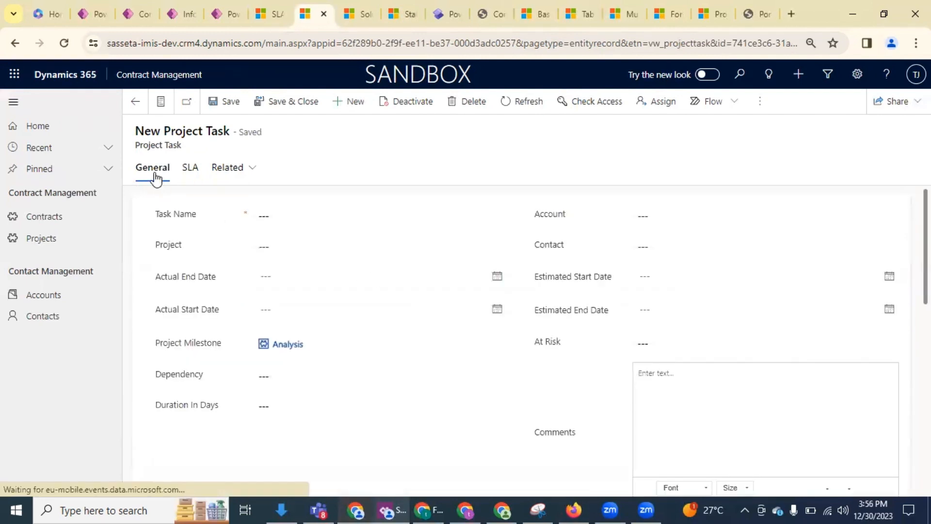
- Set the unnamed task's account to Africa Reniasance Security, name the task "test" and save it
click(701, 214)
click(892, 217)
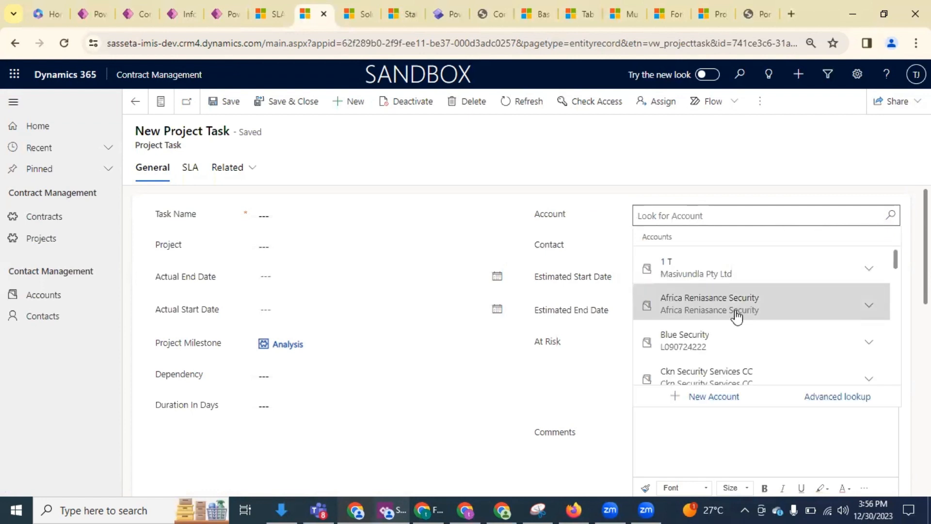
click(736, 314)
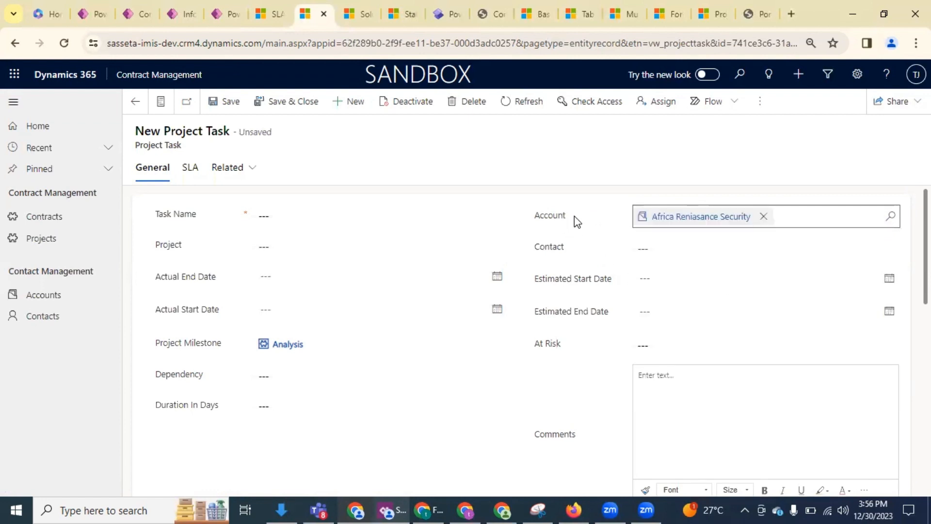
click(210, 104)
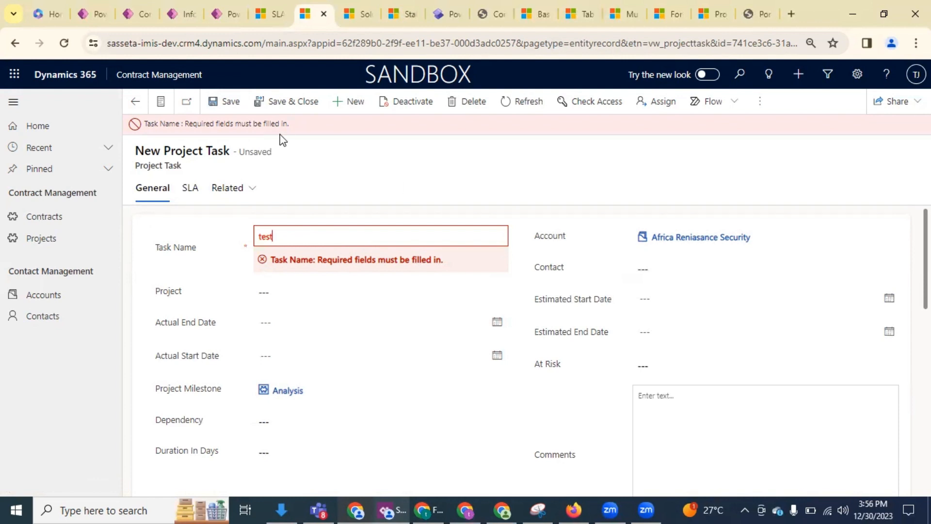
key(ctrl+s)
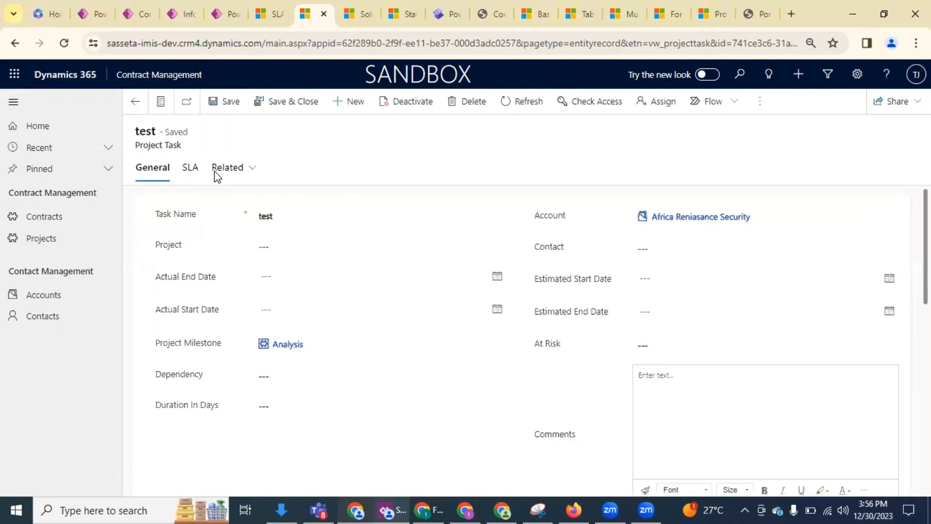
- Open the Saseeta SLA KPI instance of the "test" task and examine its failure and warning times
click(190, 168)
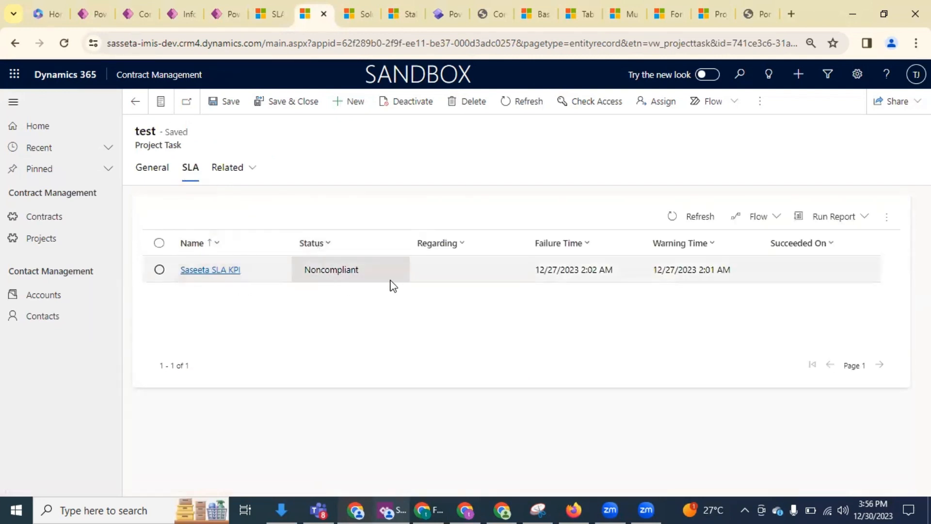
click(357, 282)
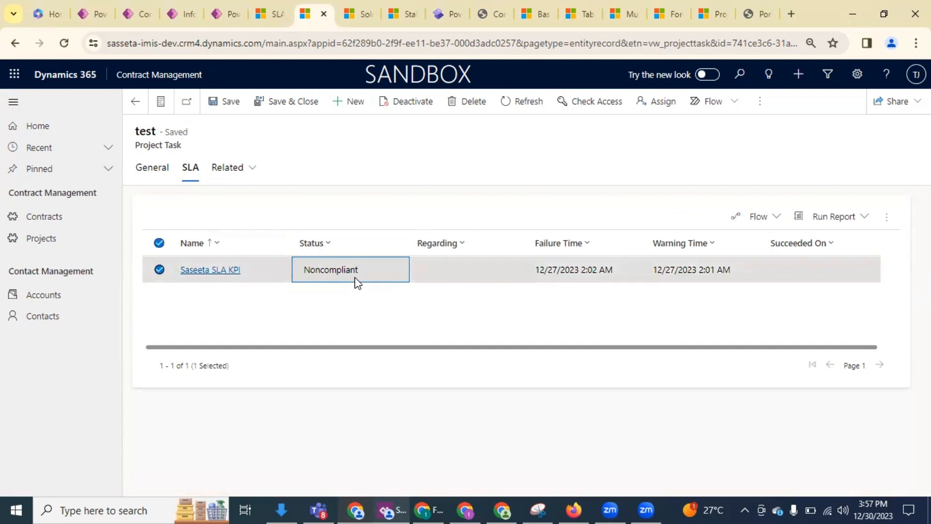
double_click(359, 278)
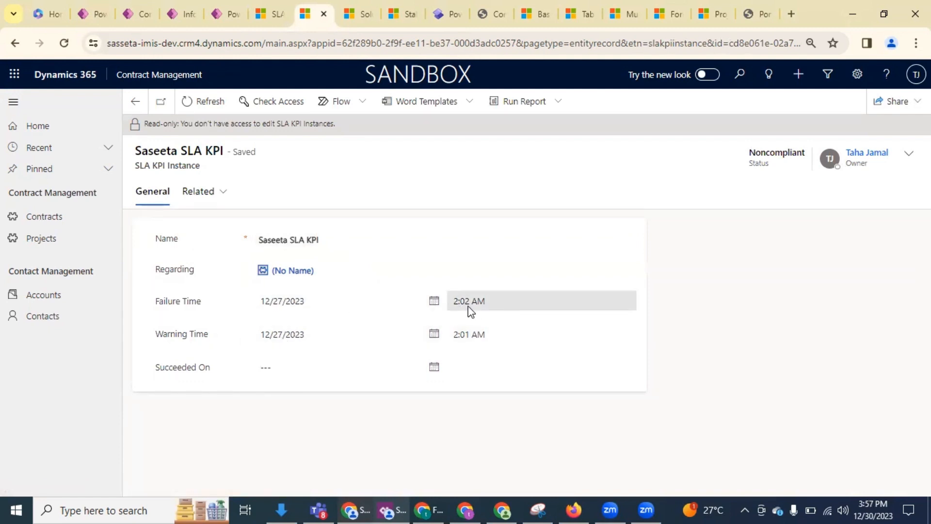
drag(452, 302, 486, 304)
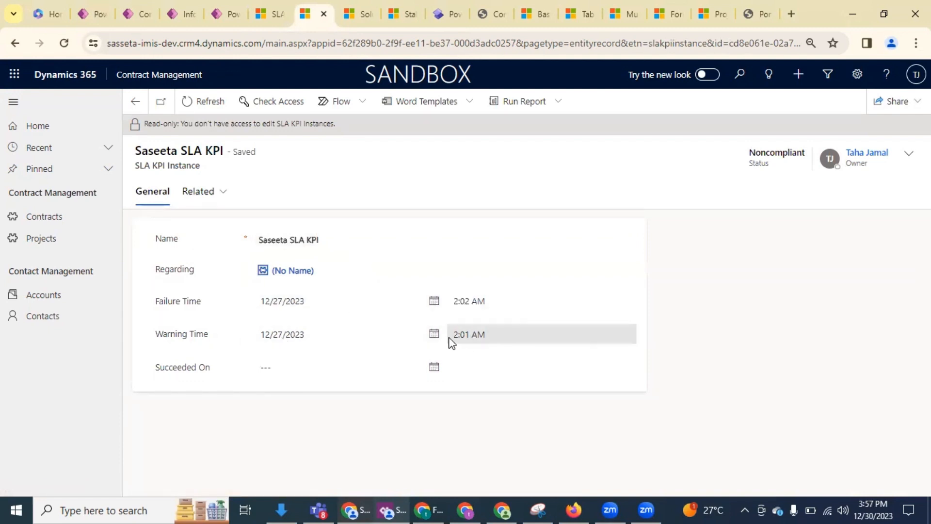
drag(449, 339, 483, 345)
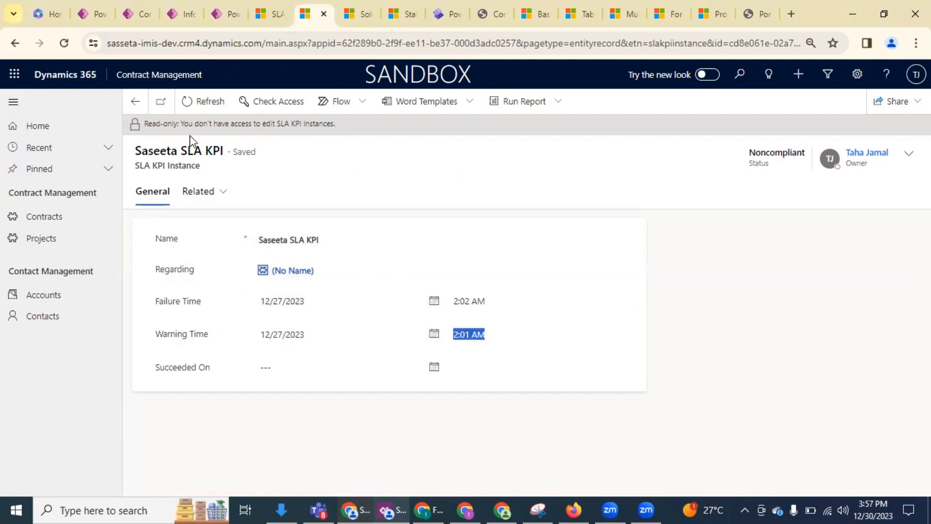